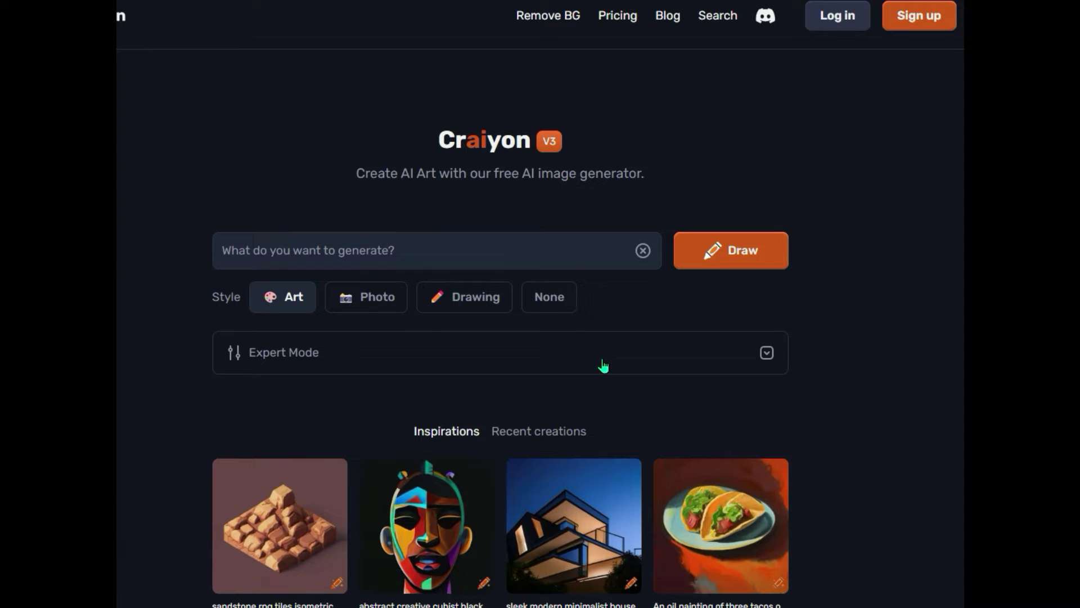
View the negative words option in Expert Mode, leaving the section collapsed
click(767, 354)
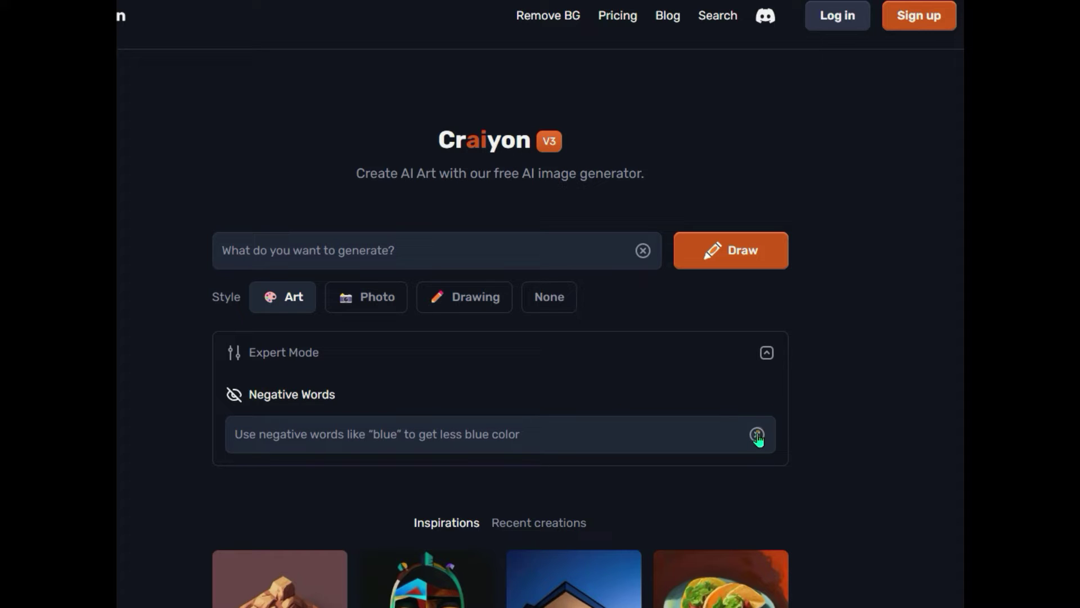
click(769, 356)
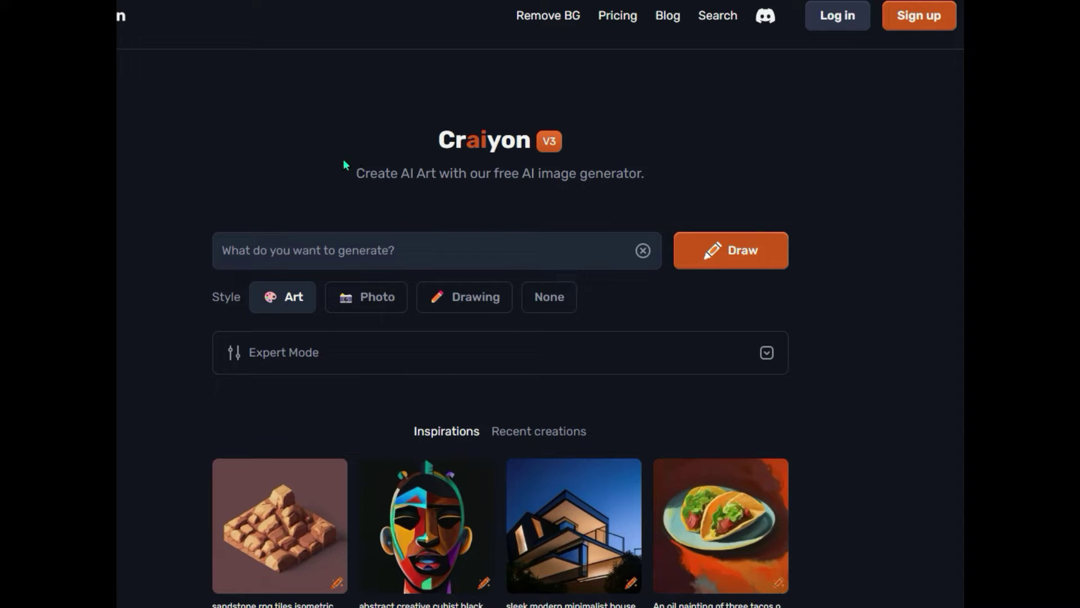
Generate images from the prompt "a stunning woman in 1860s vintage fashion adorned with ornate crinolines and lace accessories, painted in Van Gogh style"
click(219, 250)
text(a stunning woman in 1)
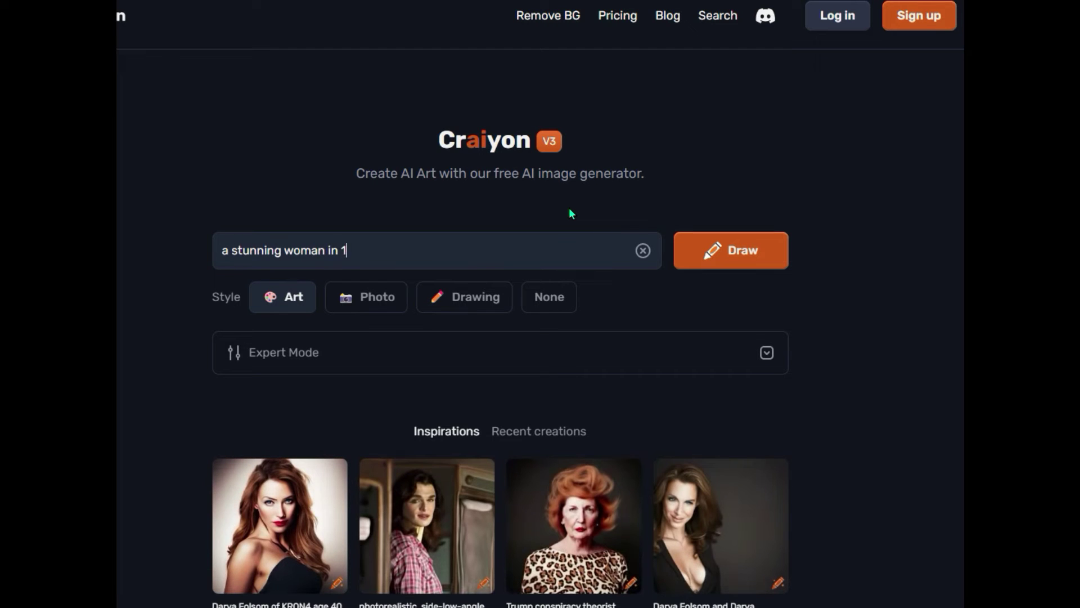
text(860s vintang)
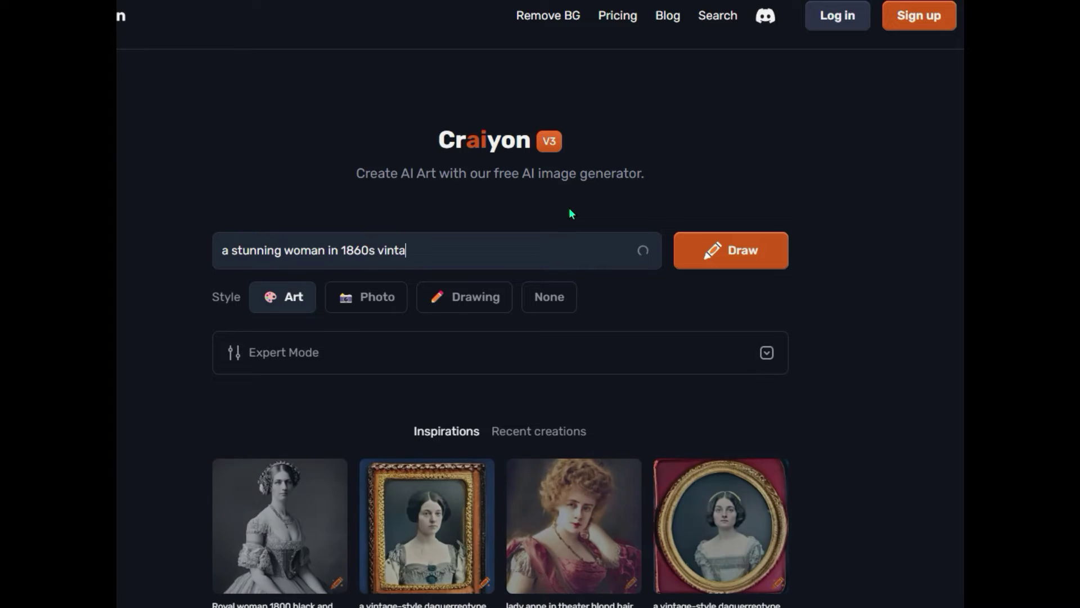
key(BackSpace)
key(BackSpace)
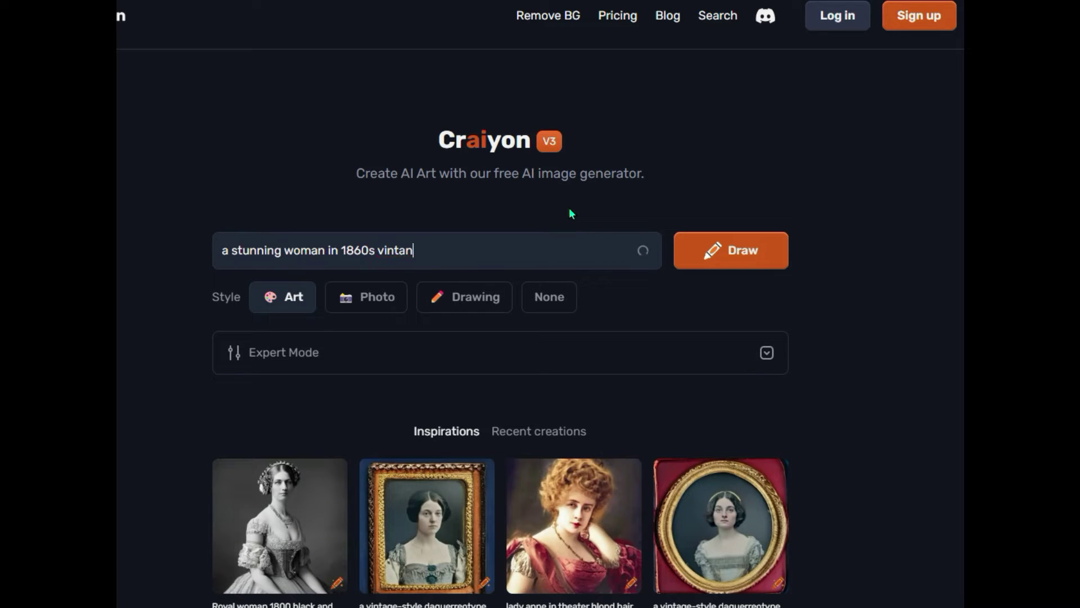
text(ge f)
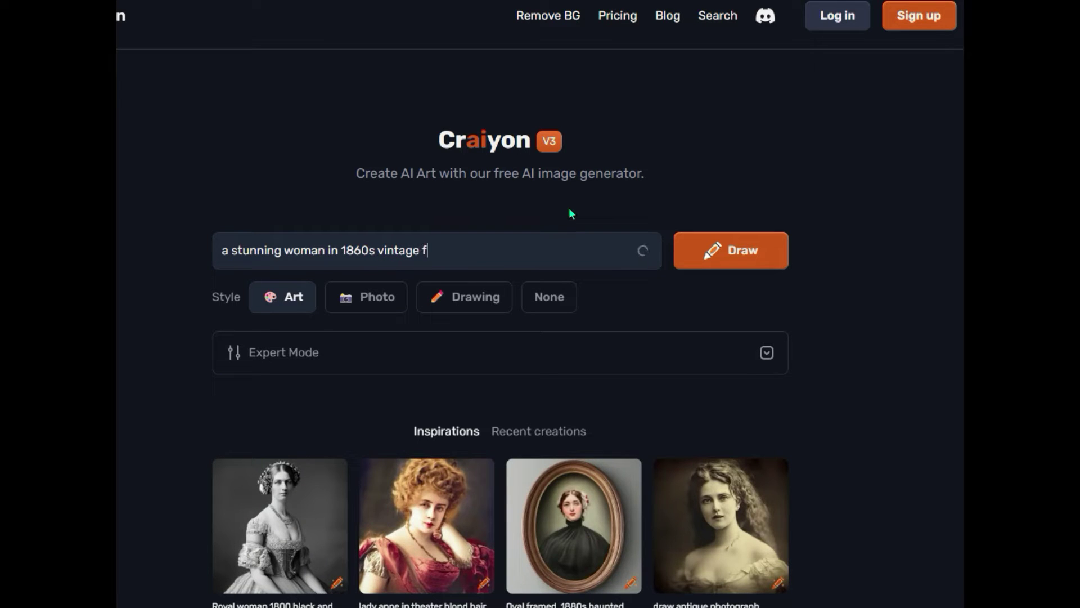
text(ashion adorned with ornate)
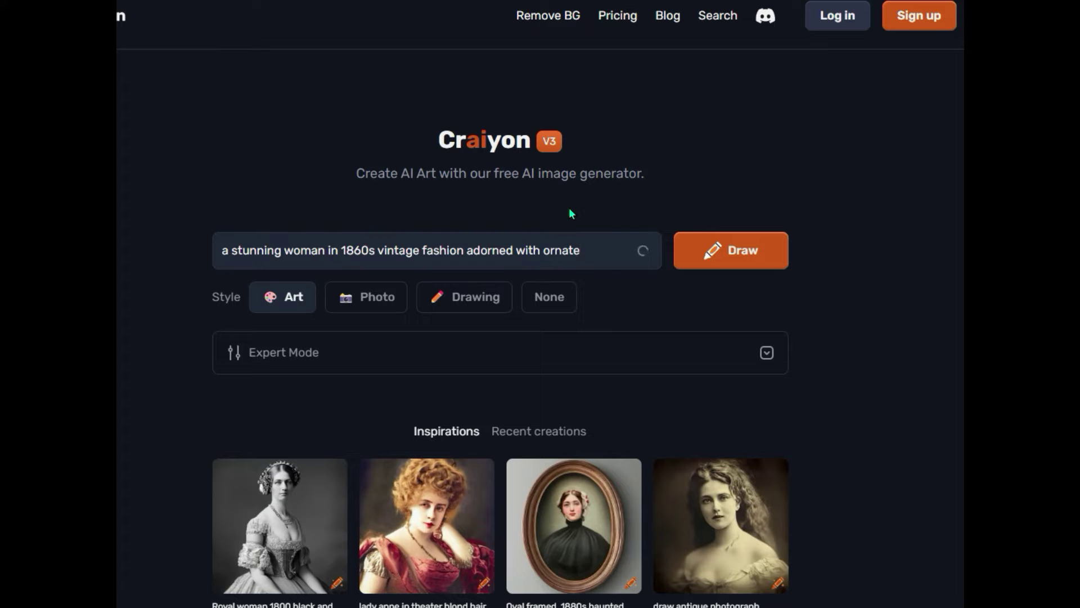
text( crinolines)
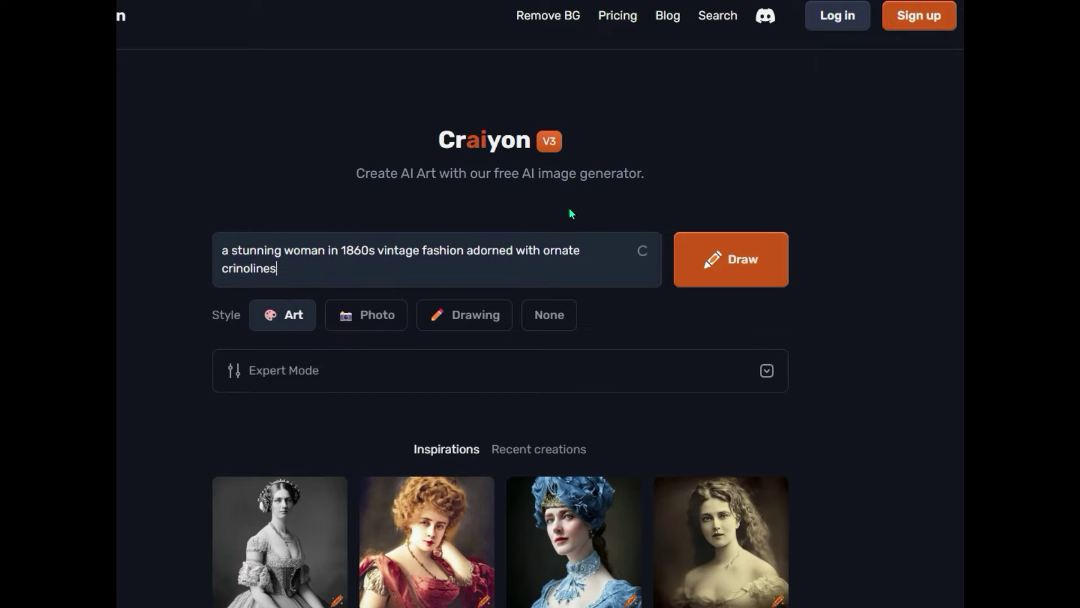
text( and lace)
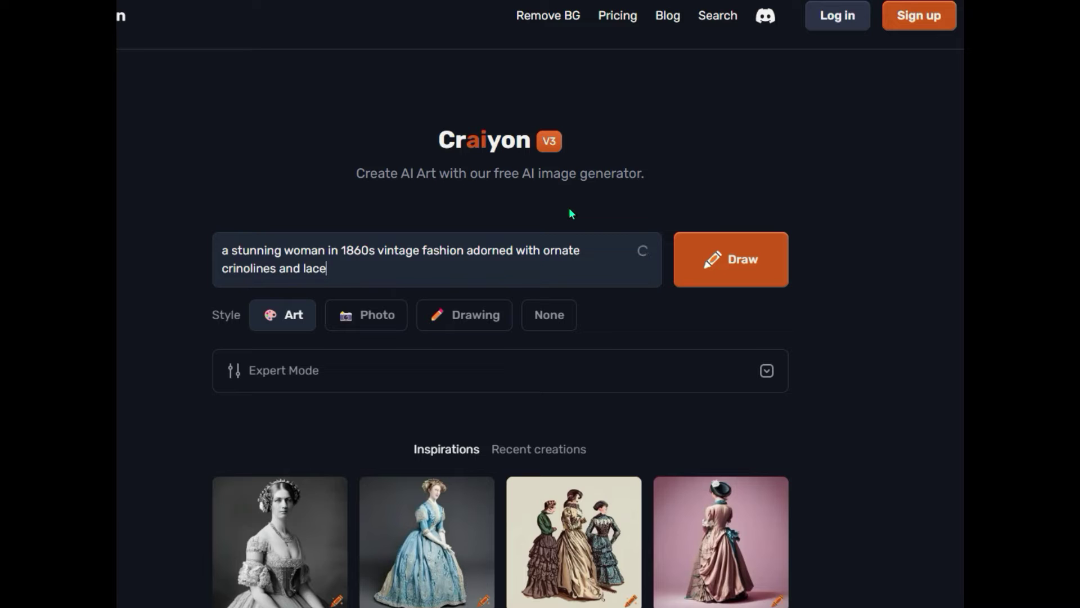
text( accessories, )
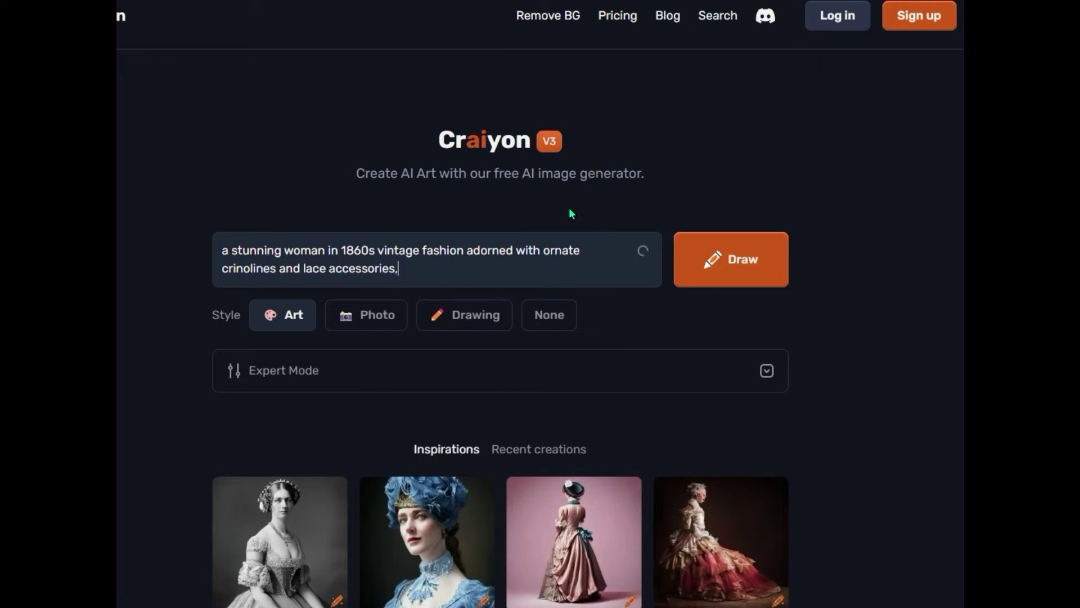
text(painted in Van)
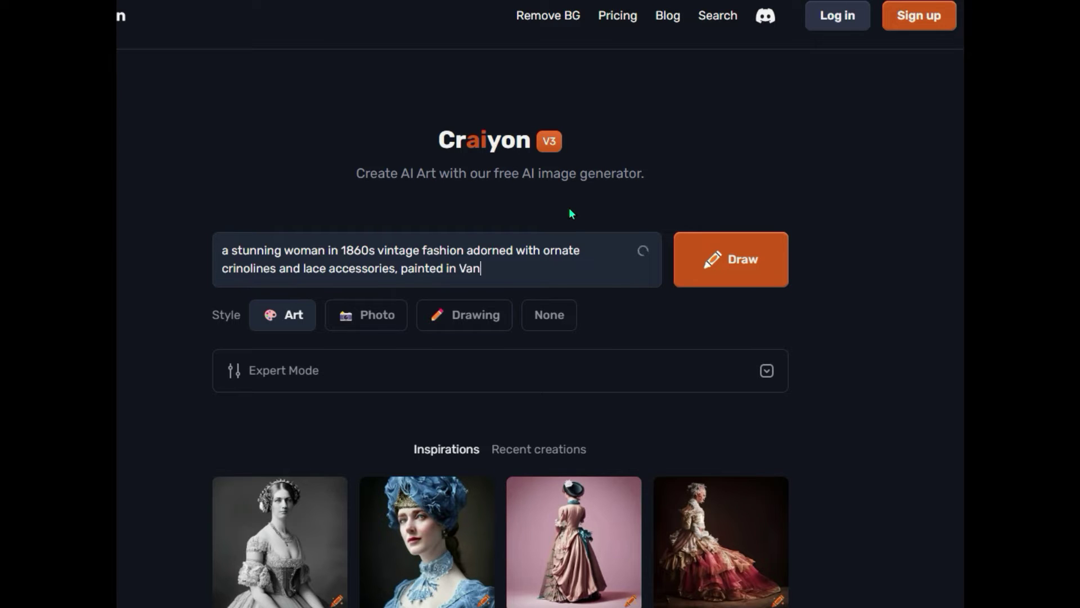
text( Gogh style)
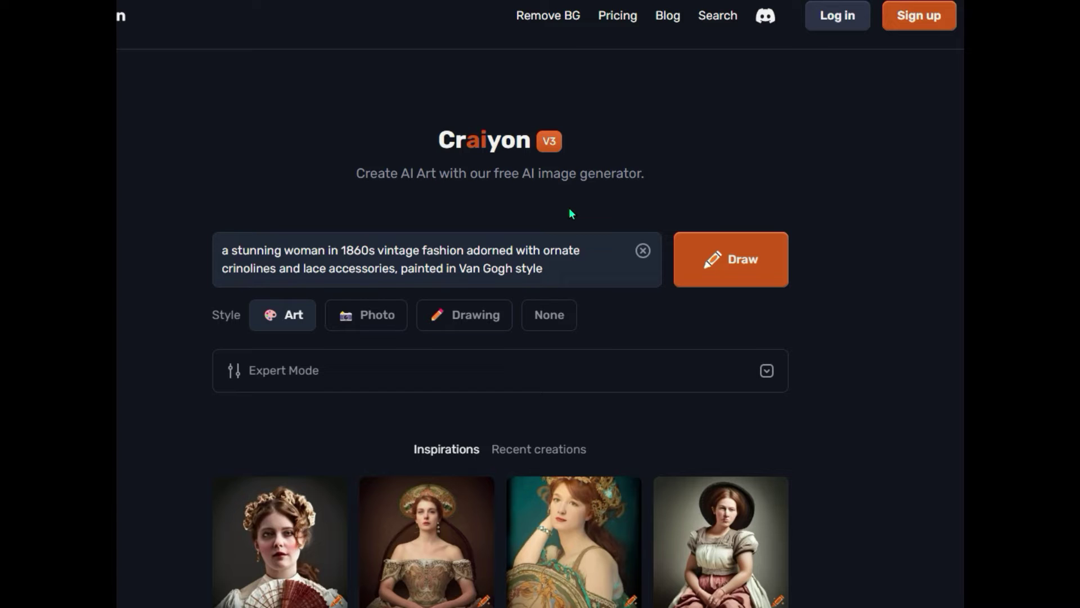
click(740, 268)
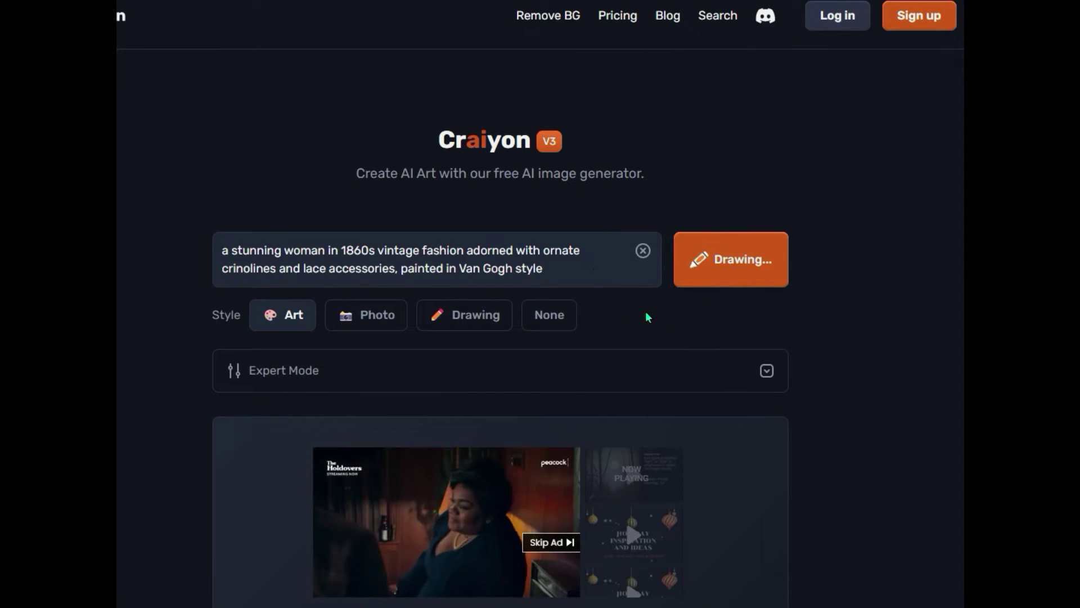
Examine the full set of generated portraits and the prompt idea suggested below them
scroll(646, 312, down, 10)
scroll(644, 311, down, 5)
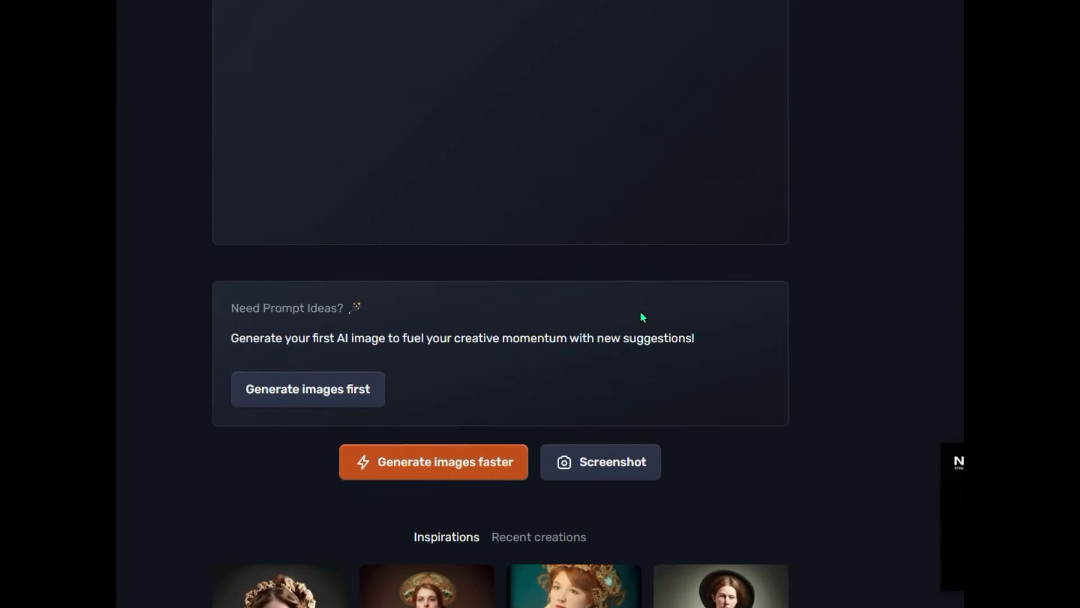
scroll(638, 311, up, 7)
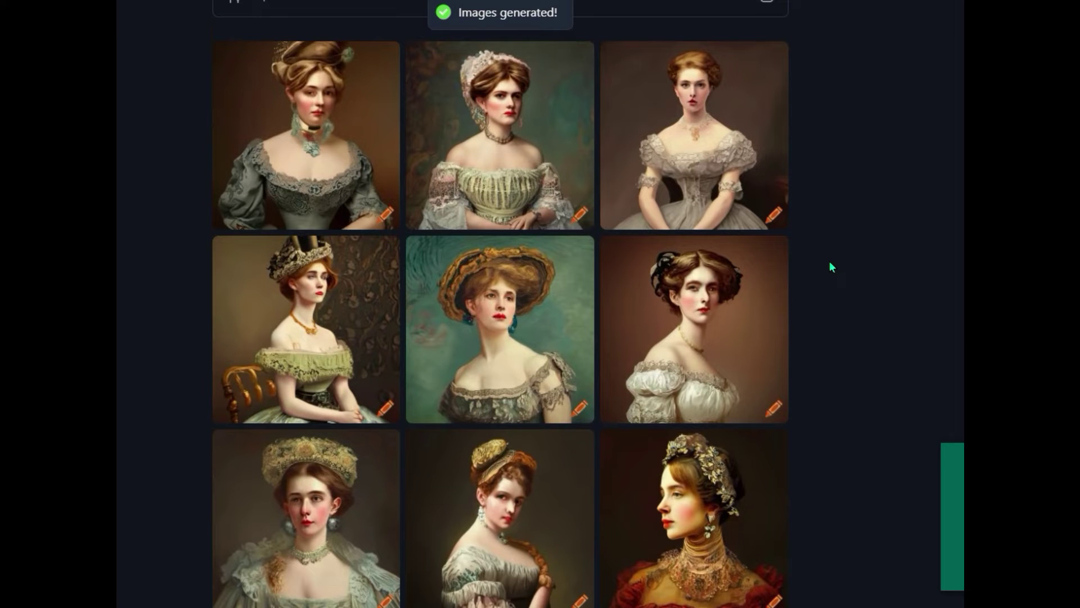
scroll(829, 261, down, 2)
scroll(829, 261, up, 2)
scroll(829, 261, up, 2)
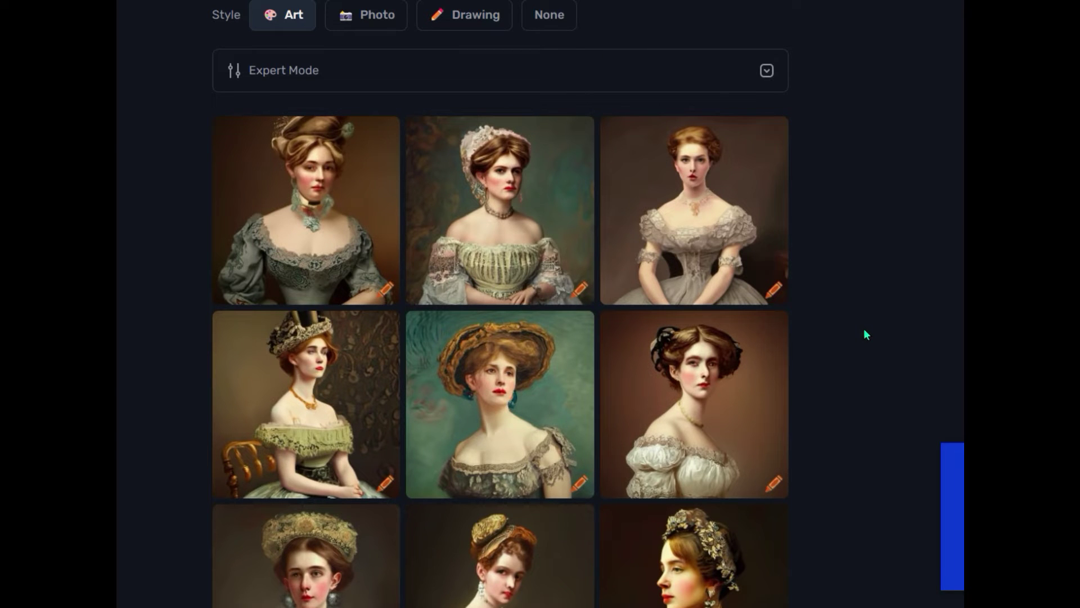
scroll(864, 330, down, 8)
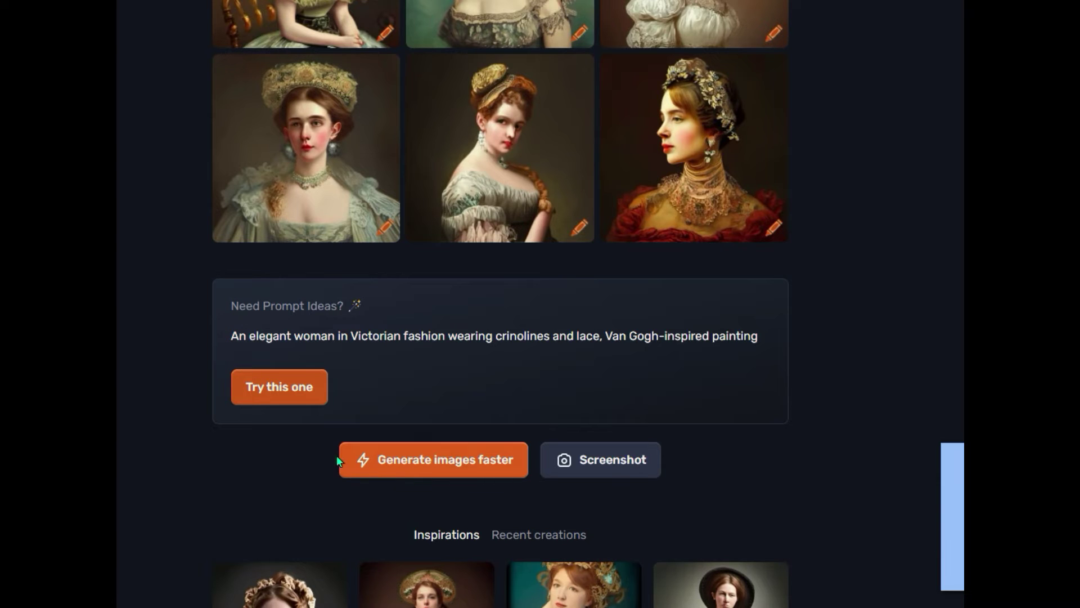
Use the suggested prompt "An elegant woman in Victorian fashion wearing crinolines and lace, Van Gogh-inspired painting" as the new prompt text, without drawing it
click(284, 393)
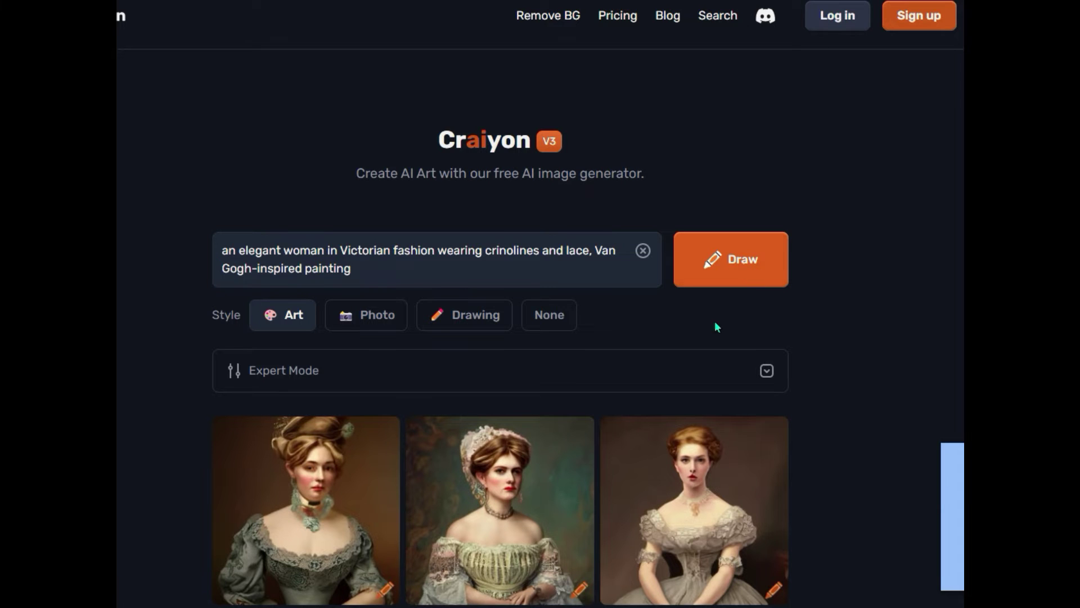
scroll(730, 459, down, 1)
scroll(730, 459, down, 8)
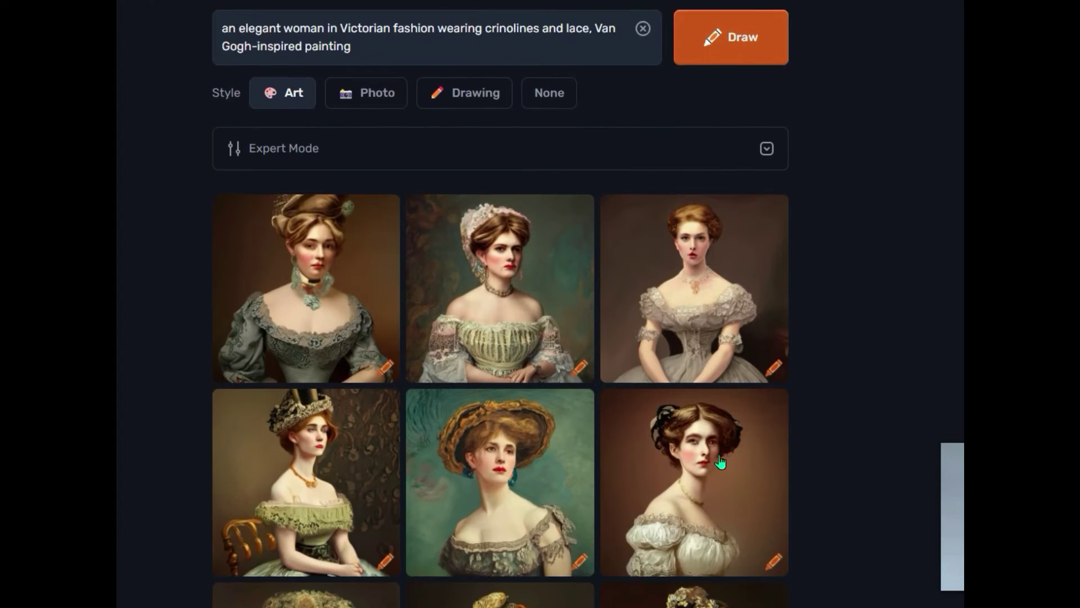
scroll(712, 459, up, 1)
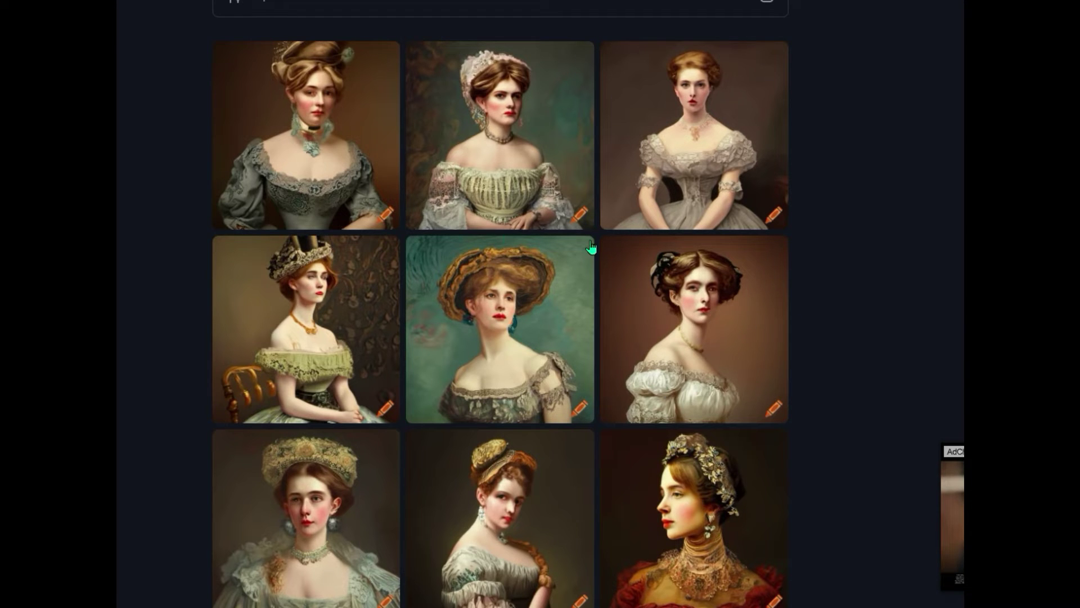
Open the generated profile portrait of the woman in the red dress with a flowered headpiece and upscale it
scroll(591, 249, down, 2)
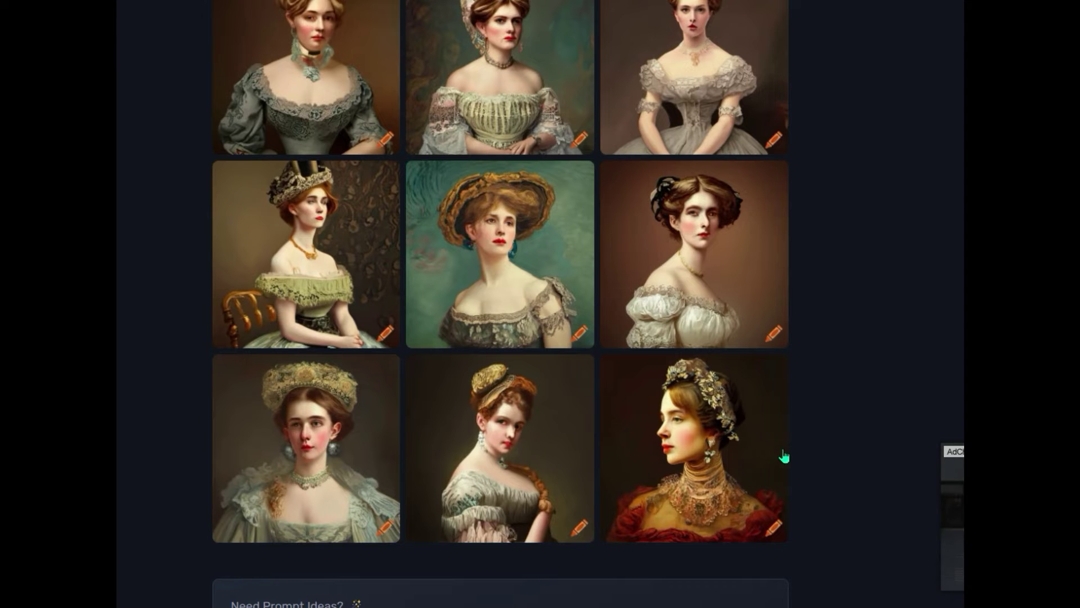
click(774, 526)
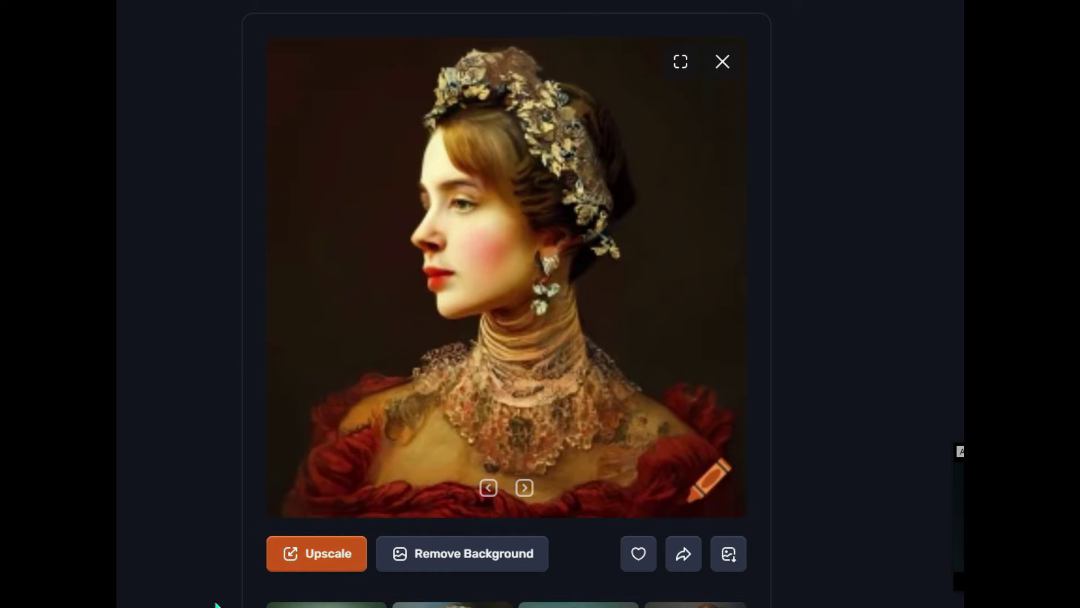
click(311, 564)
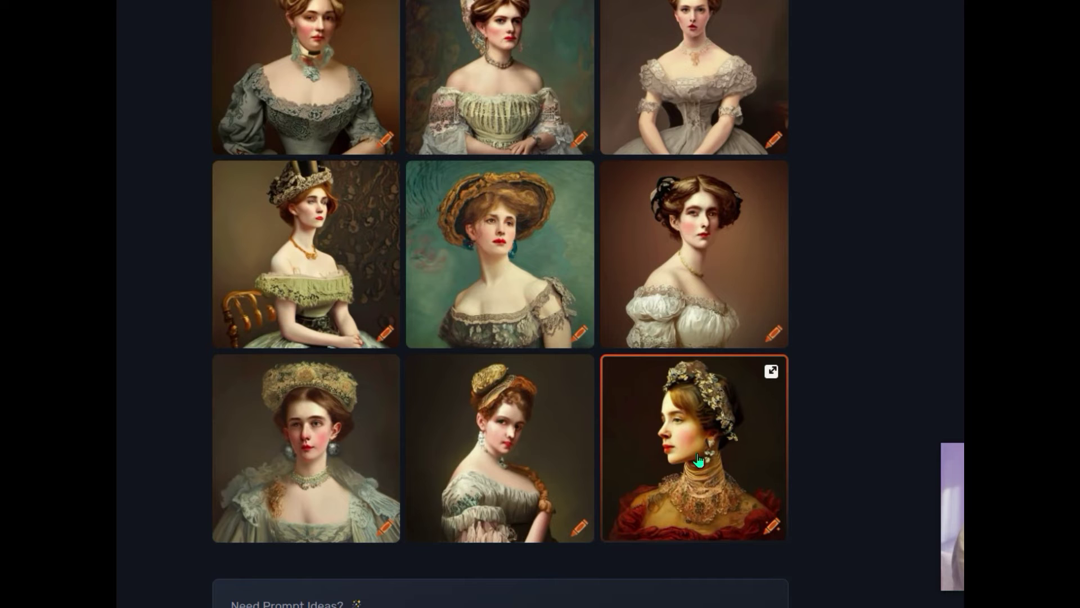
Reopen the upscaled red-dress portrait and download it
click(776, 527)
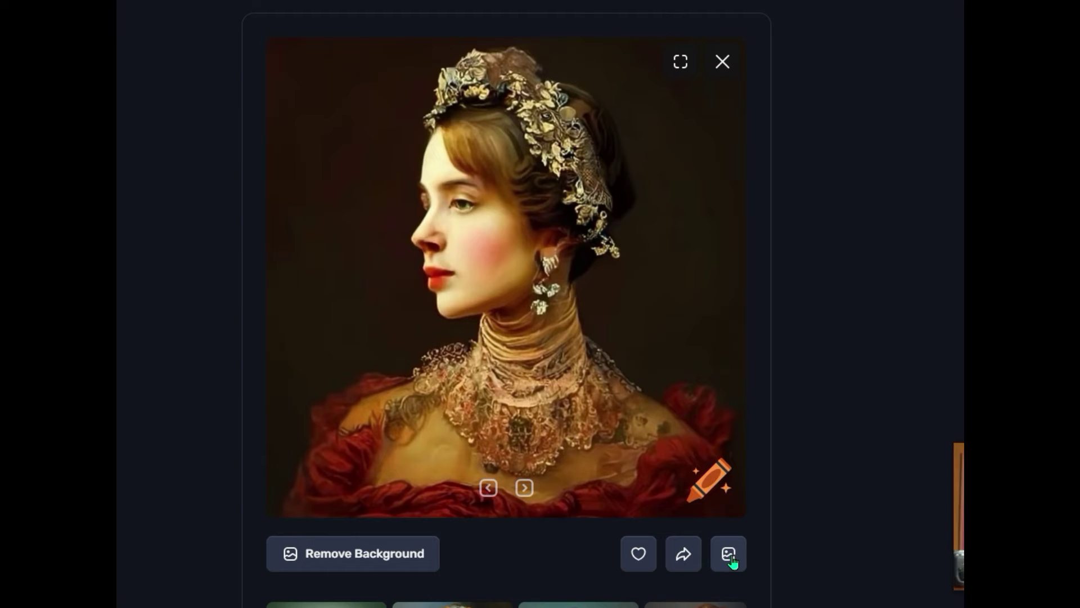
scroll(732, 557, down, 3)
scroll(731, 554, up, 3)
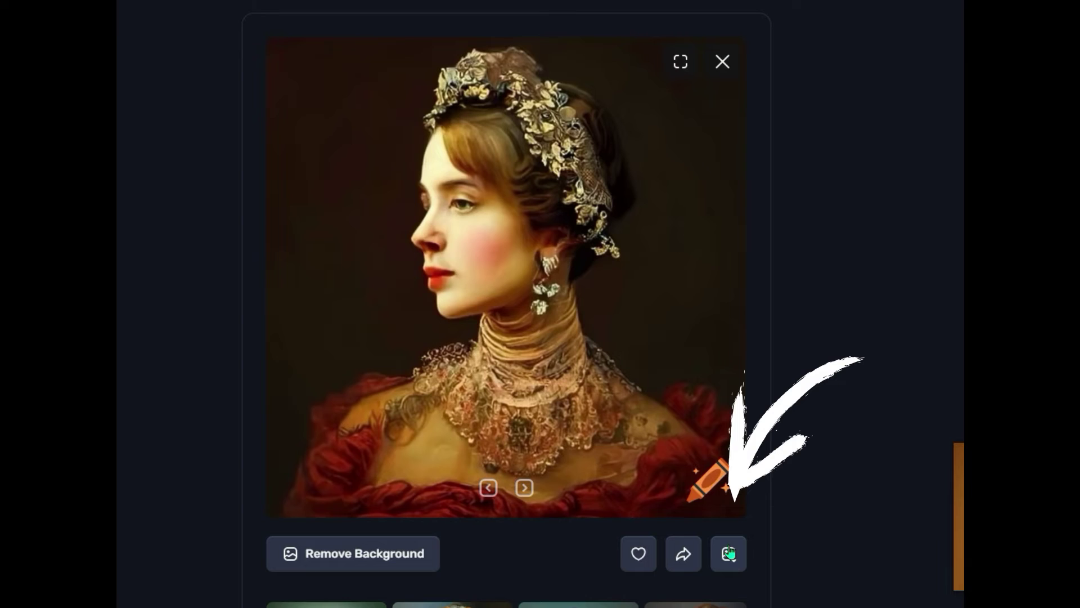
click(729, 553)
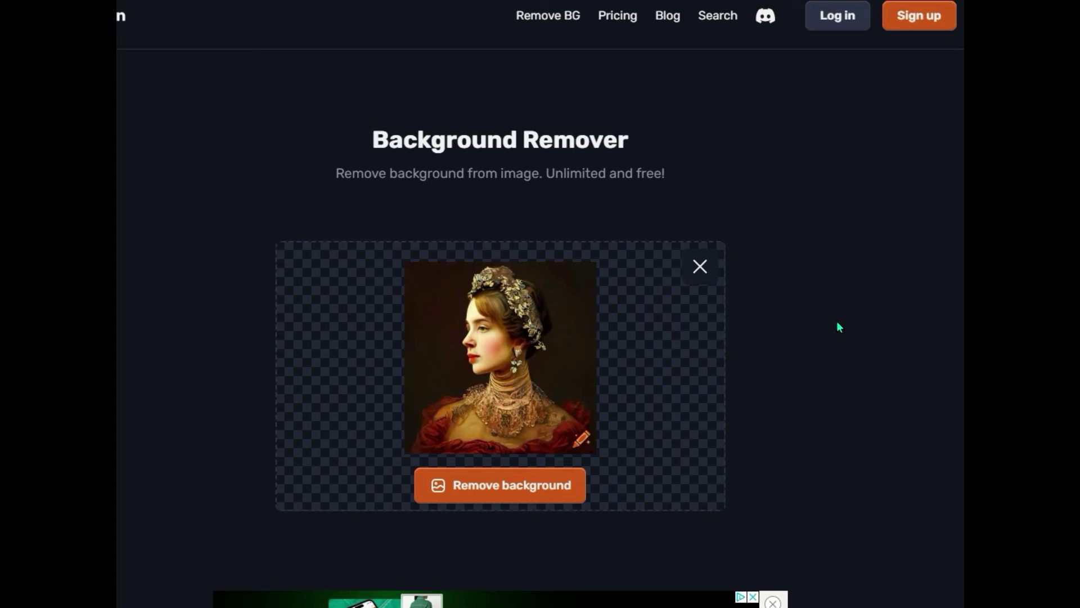
Remove the background from the red-dress portrait and save the HD cutout as a PNG in the Pictures folder
scroll(836, 329, down, 2)
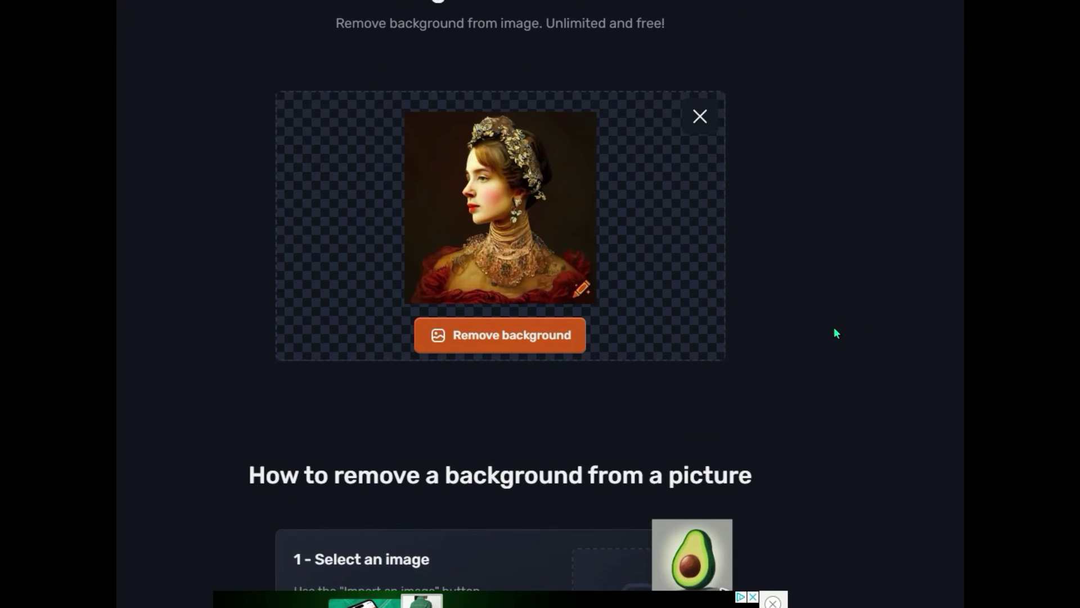
scroll(825, 337, down, 2)
scroll(813, 344, up, 4)
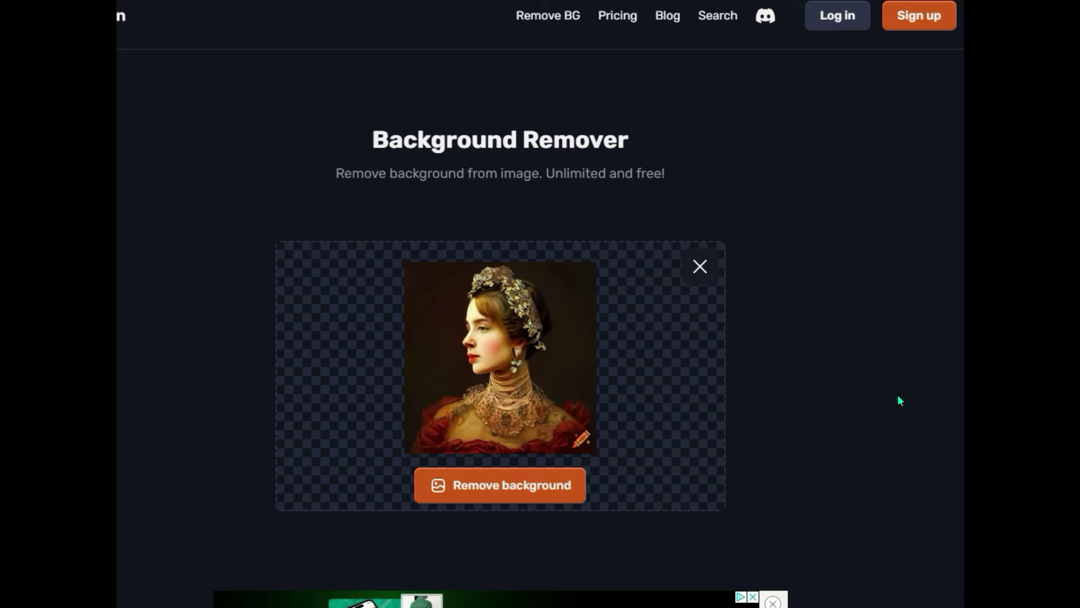
click(482, 492)
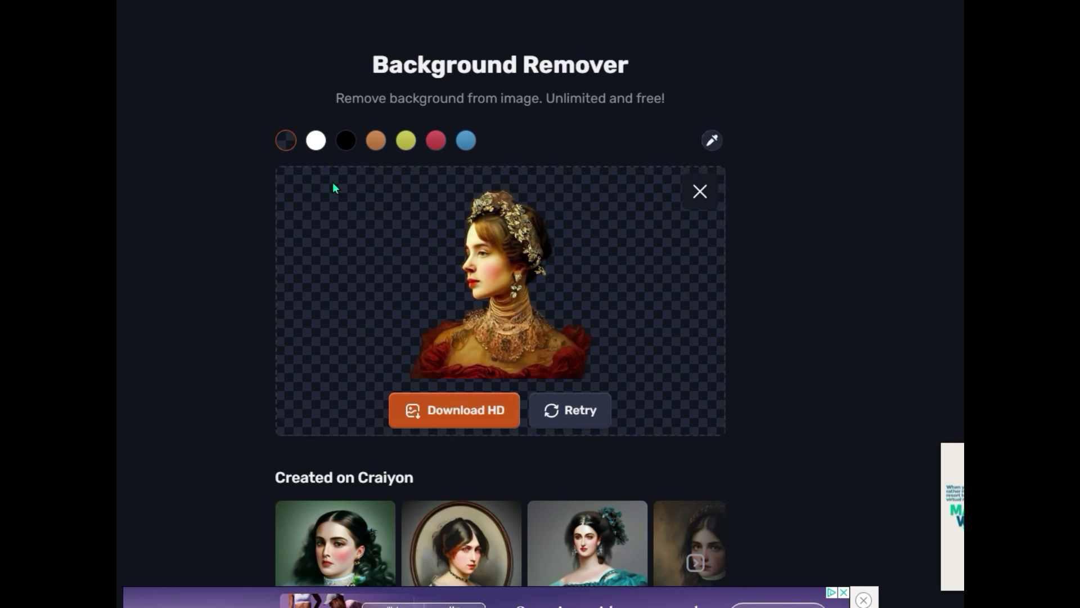
click(467, 414)
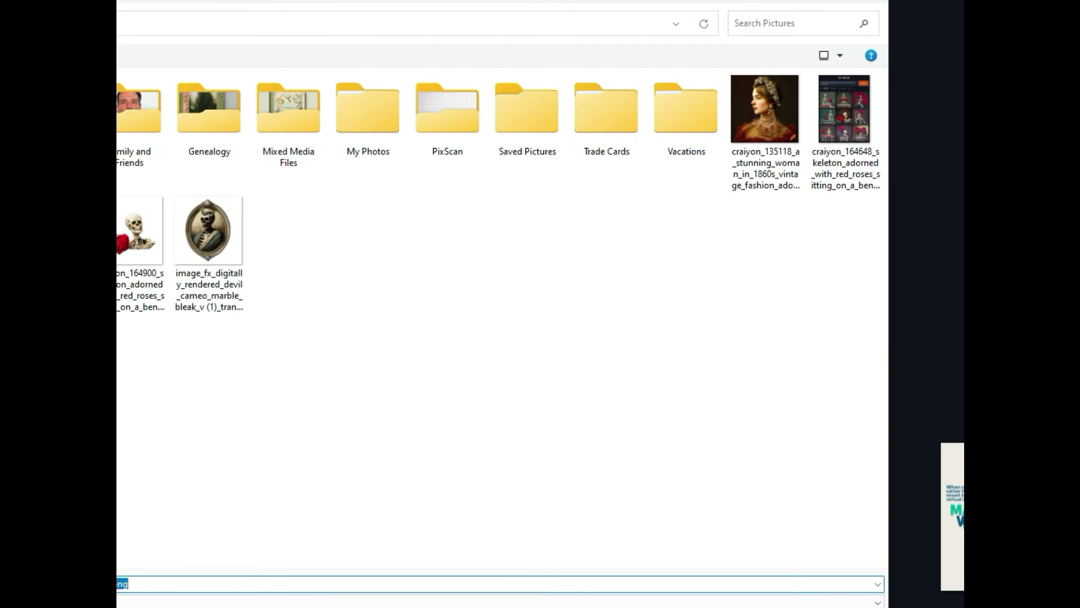
key(Return)
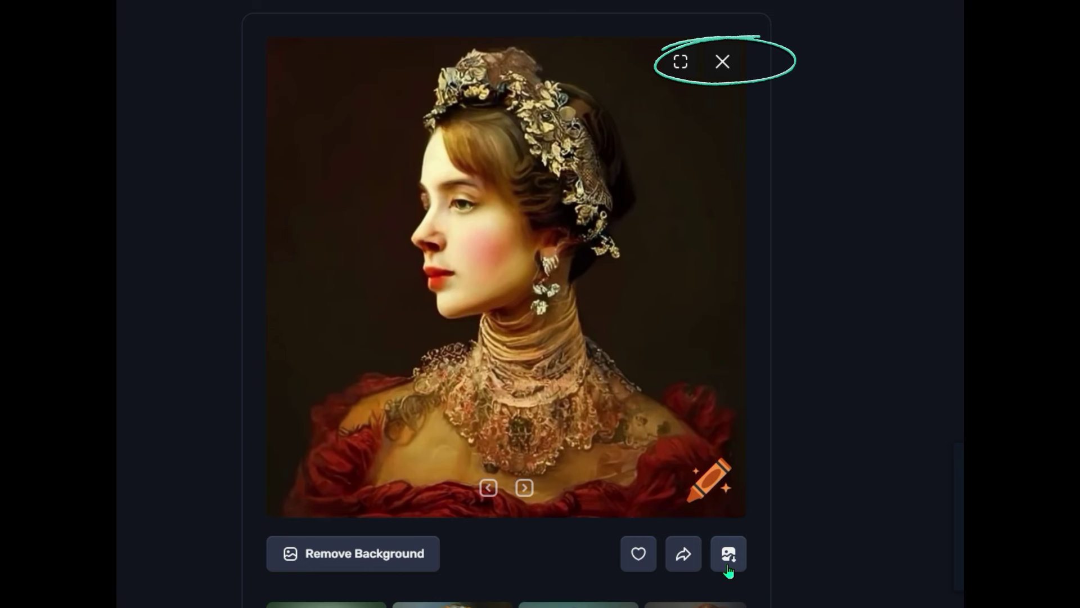
Close the red-dress portrait, then open and upscale the portrait of the woman in the wide hat on a green background
click(722, 62)
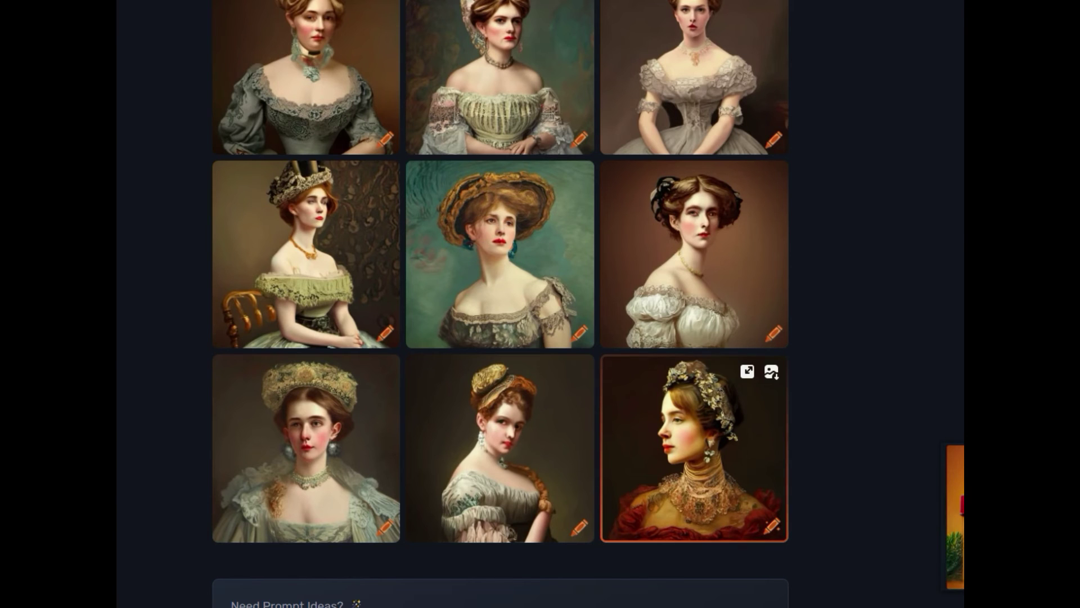
click(579, 341)
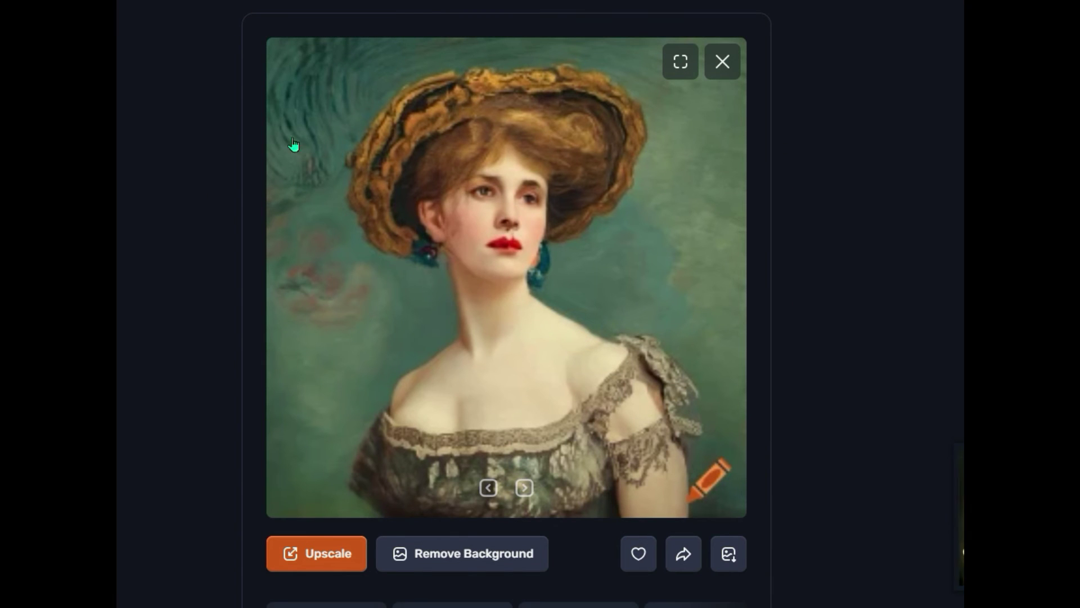
click(326, 557)
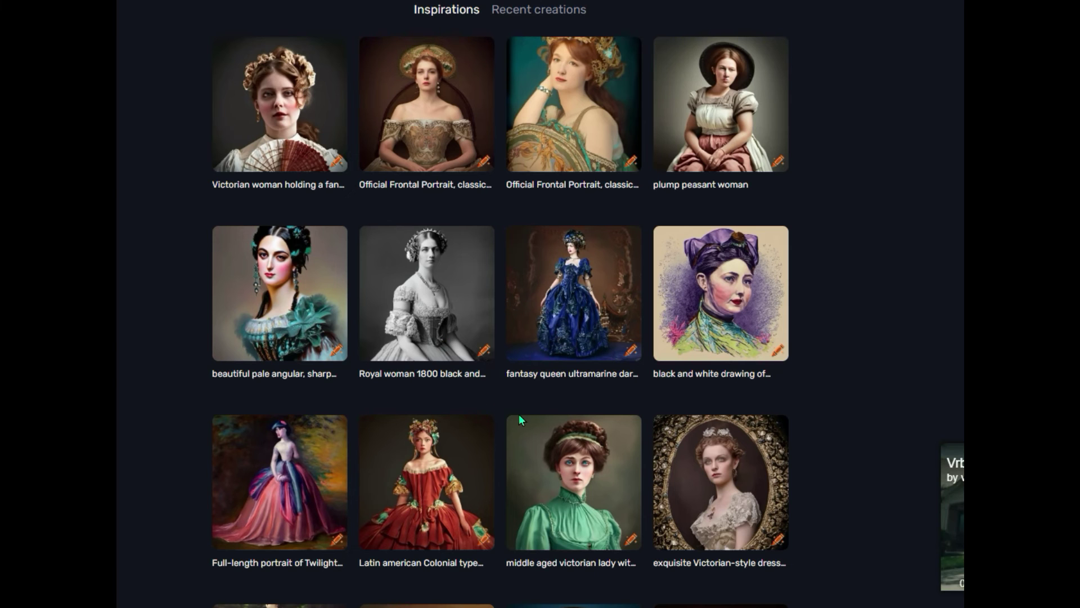
Open the inspiration portrait of the seated woman in the teal off-shoulder dress and save it as a PNG in the Pictures folder
scroll(500, 446, down, 4)
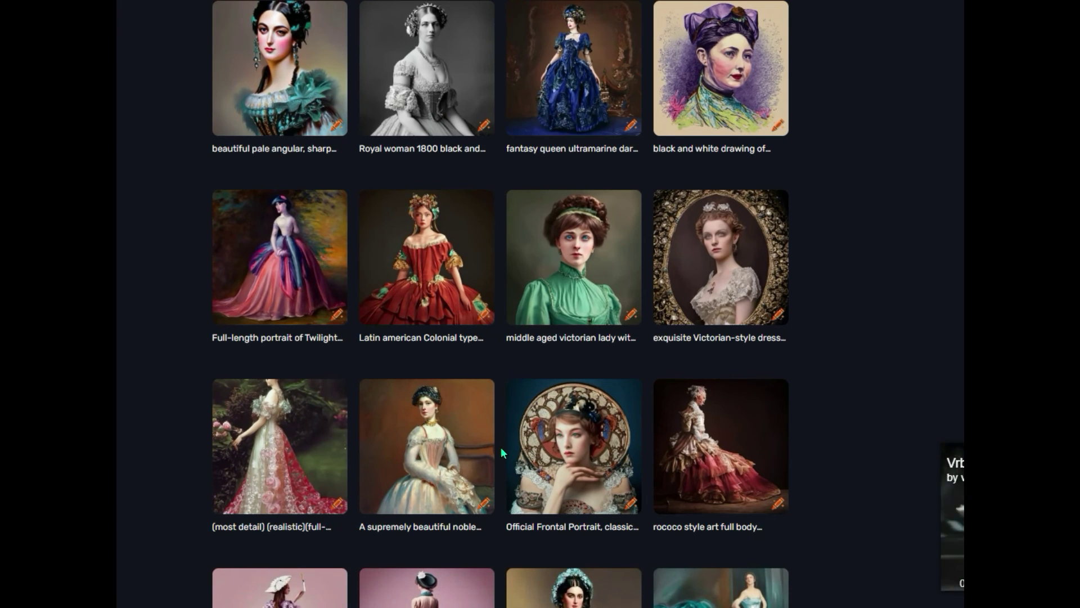
scroll(500, 447, down, 3)
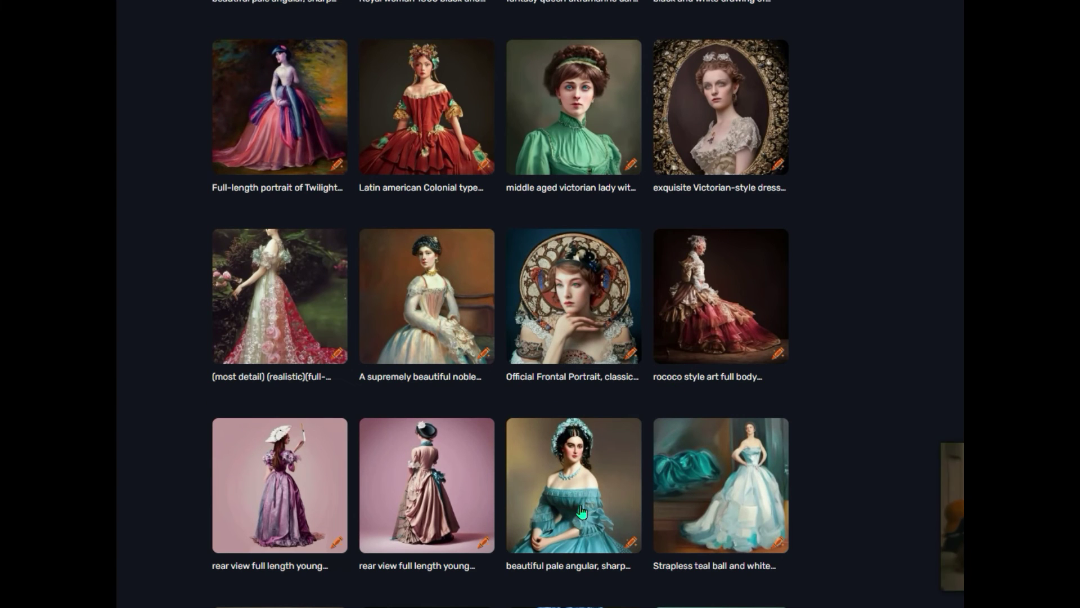
click(632, 544)
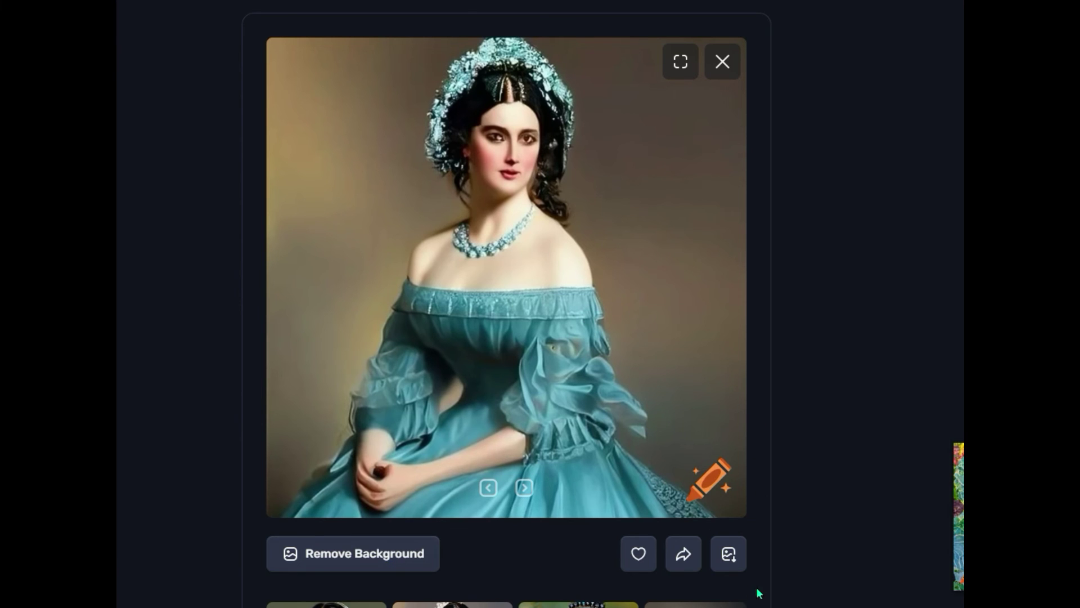
click(728, 555)
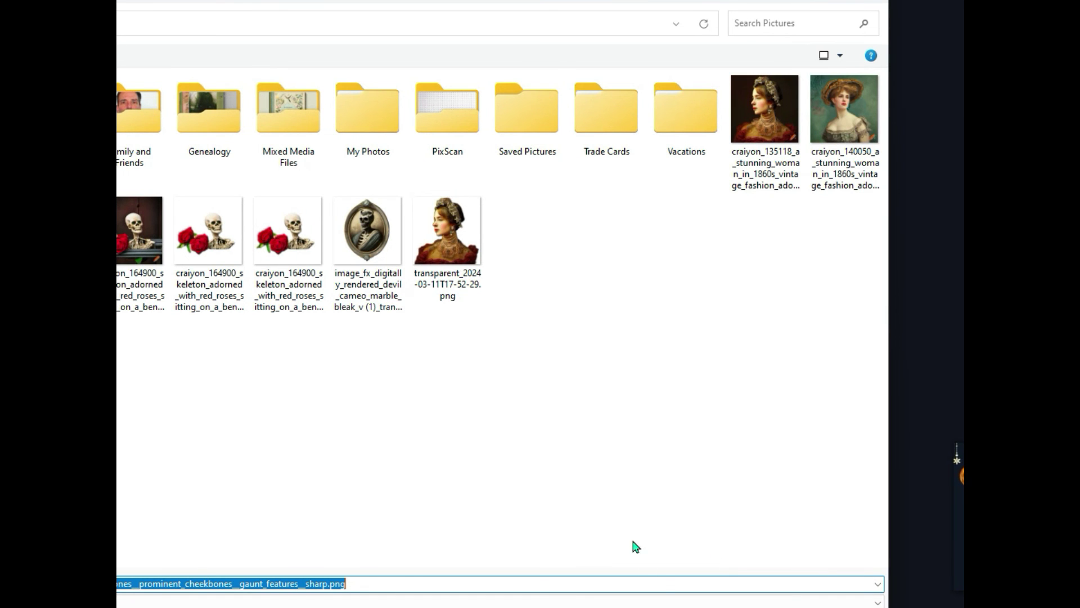
key(Return)
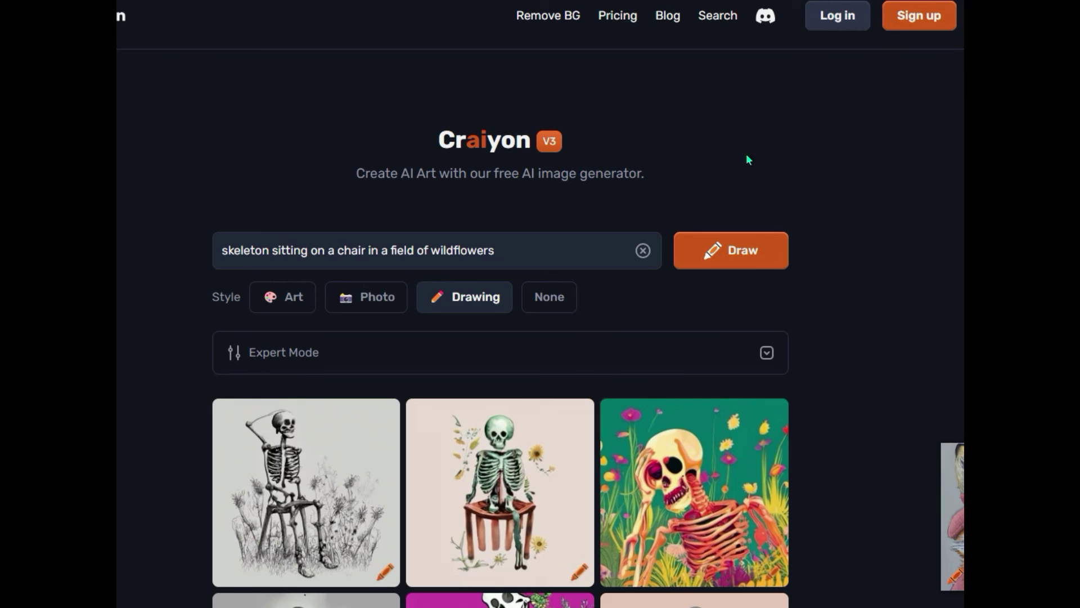
Open the Craiyon blog and look through its articles on prompts and image creation
click(669, 16)
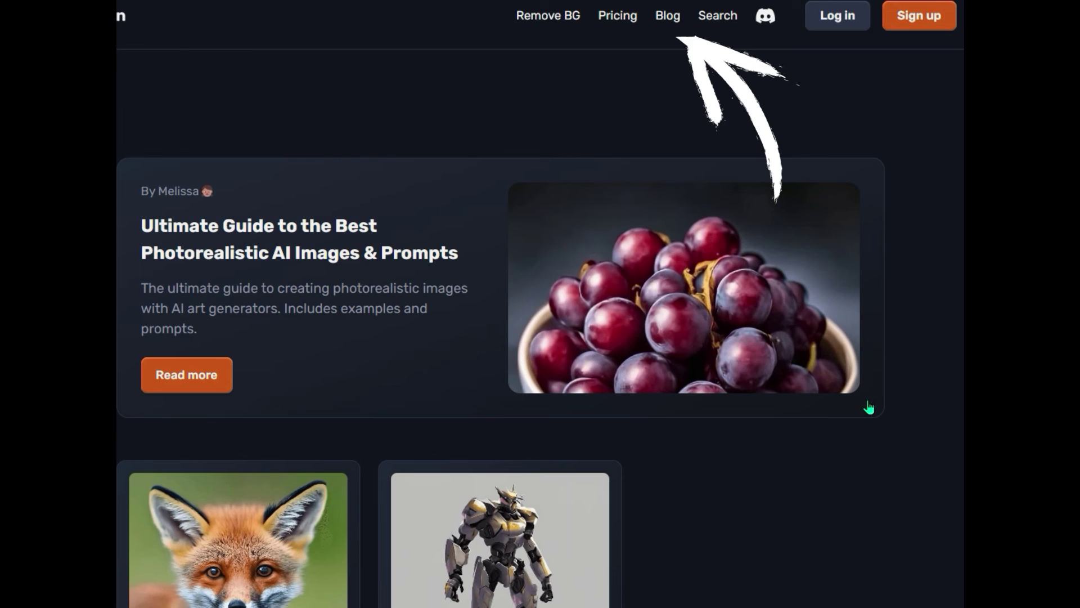
scroll(865, 411, down, 4)
scroll(864, 412, down, 1)
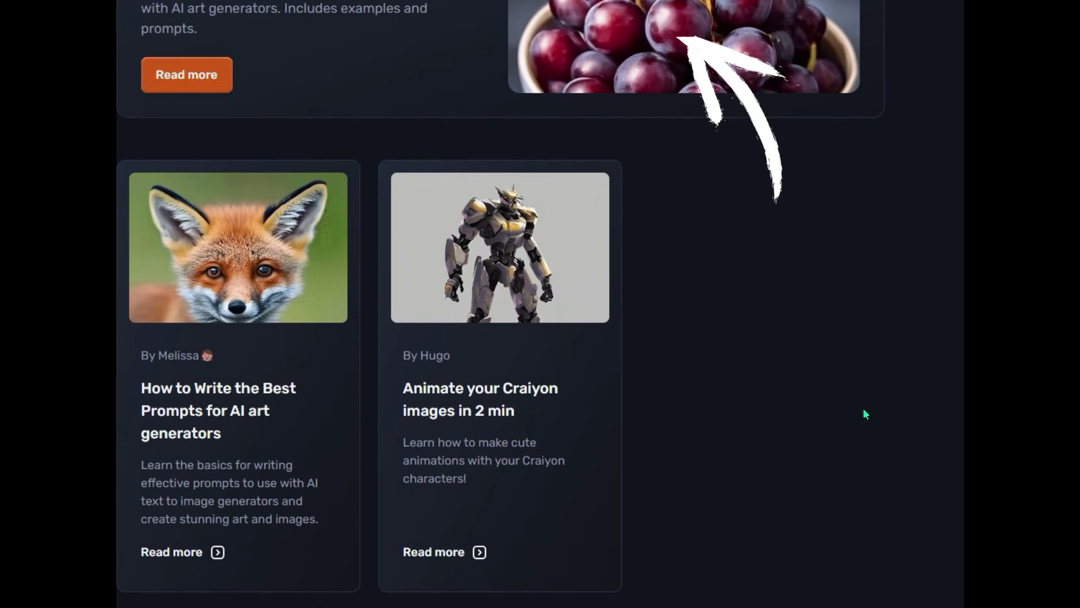